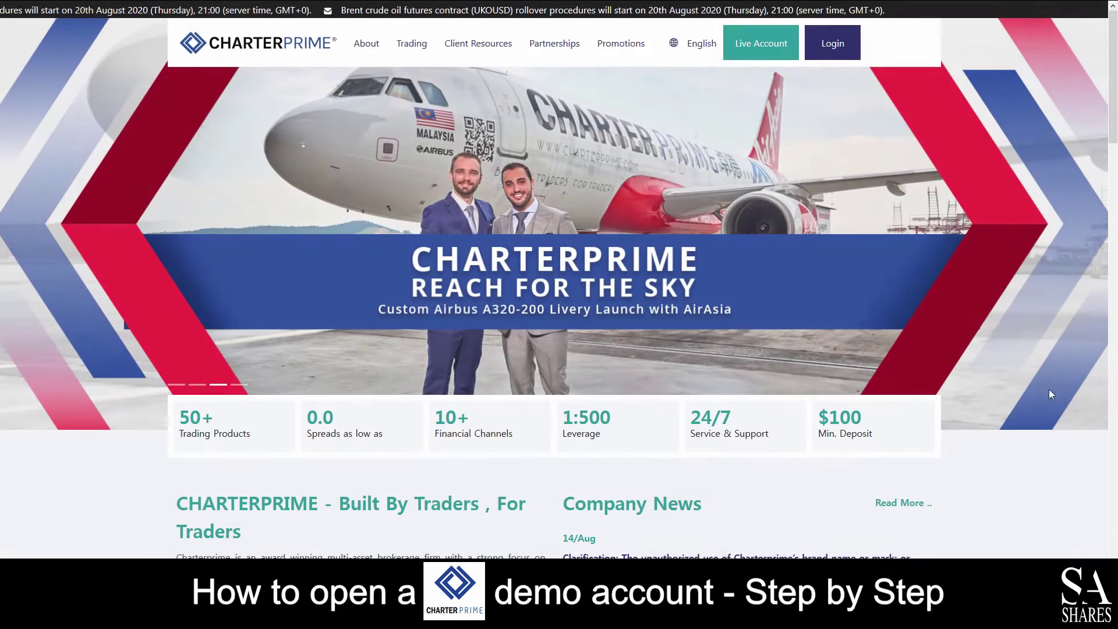
# Step: Request and confirm a Charterprime demo account from the About menu's Demo Account page
pyautogui.moveTo(366, 44)
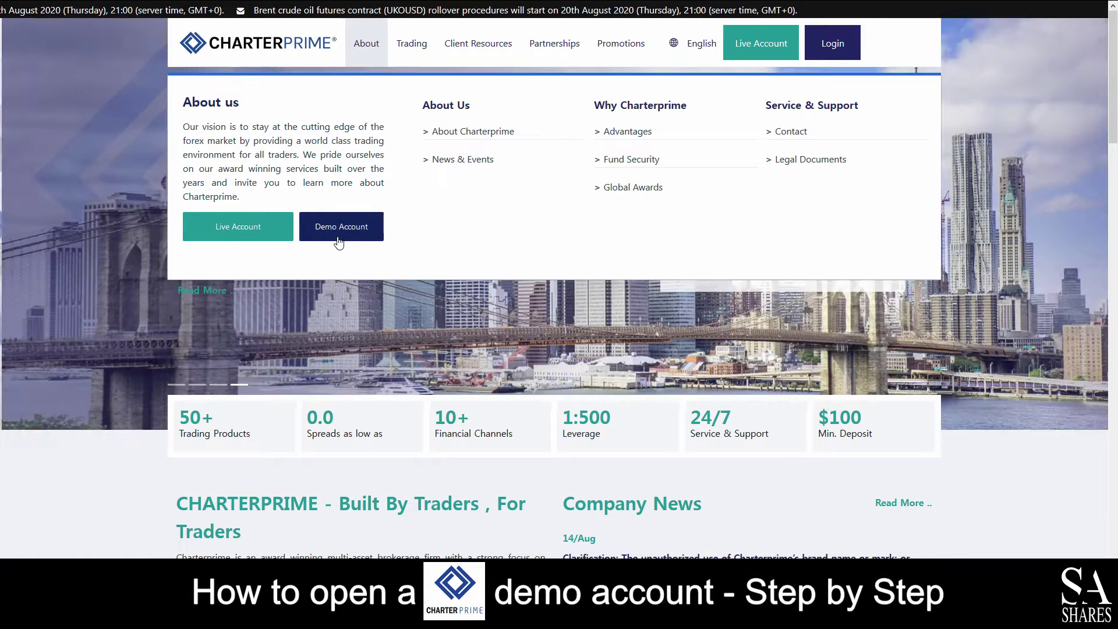
pyautogui.click(333, 236)
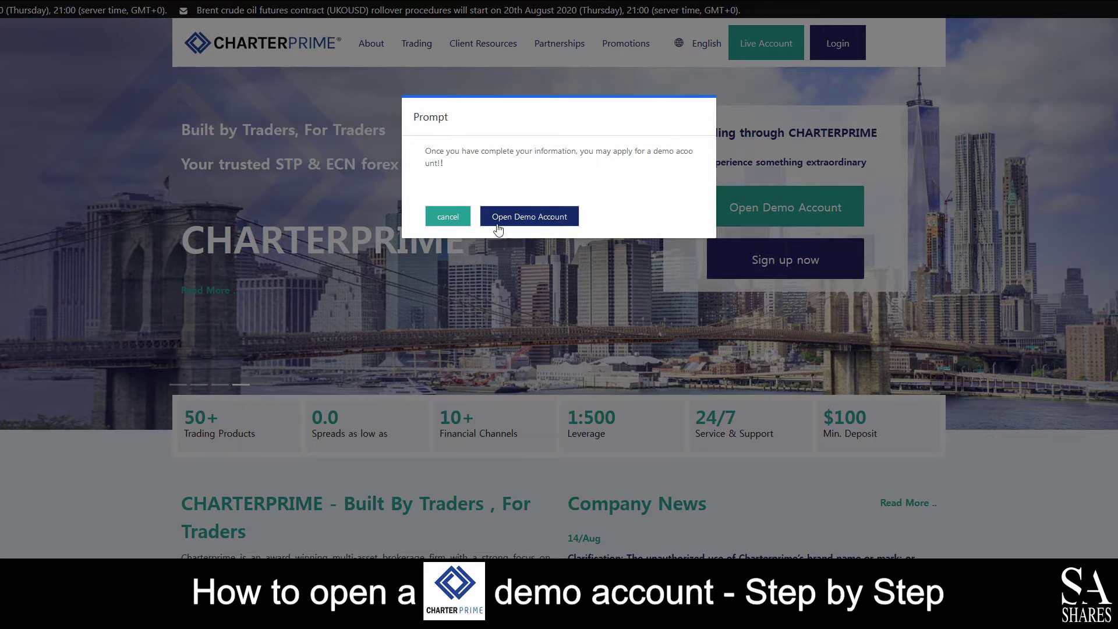
pyautogui.click(570, 226)
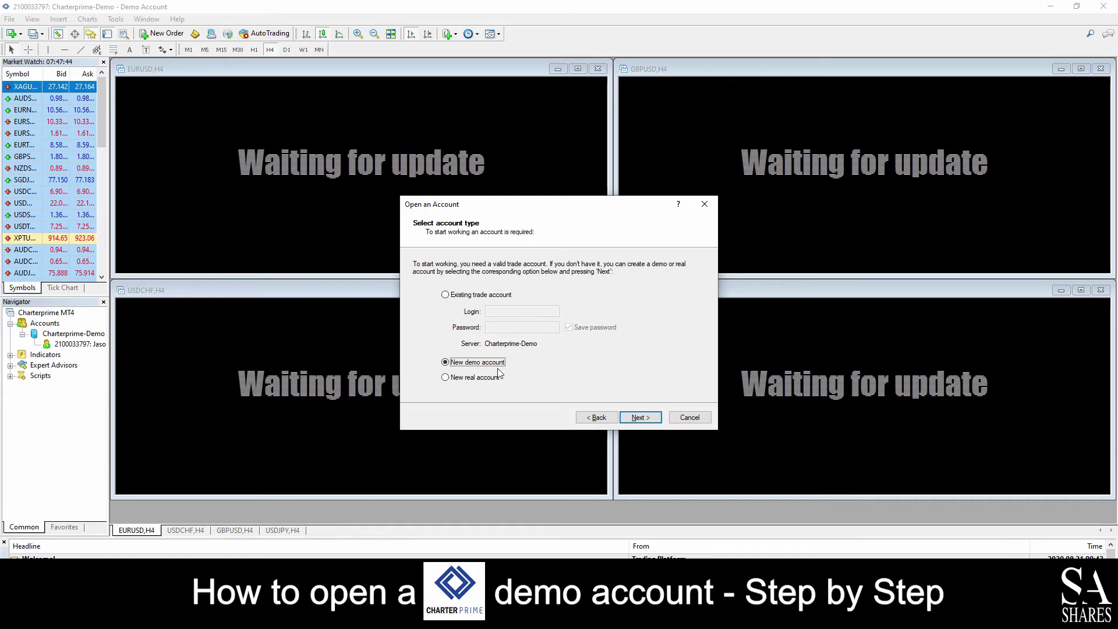
# Step: Finish the Open an Account wizard so the demo account logs in with four H1 charts
pyautogui.click(637, 417)
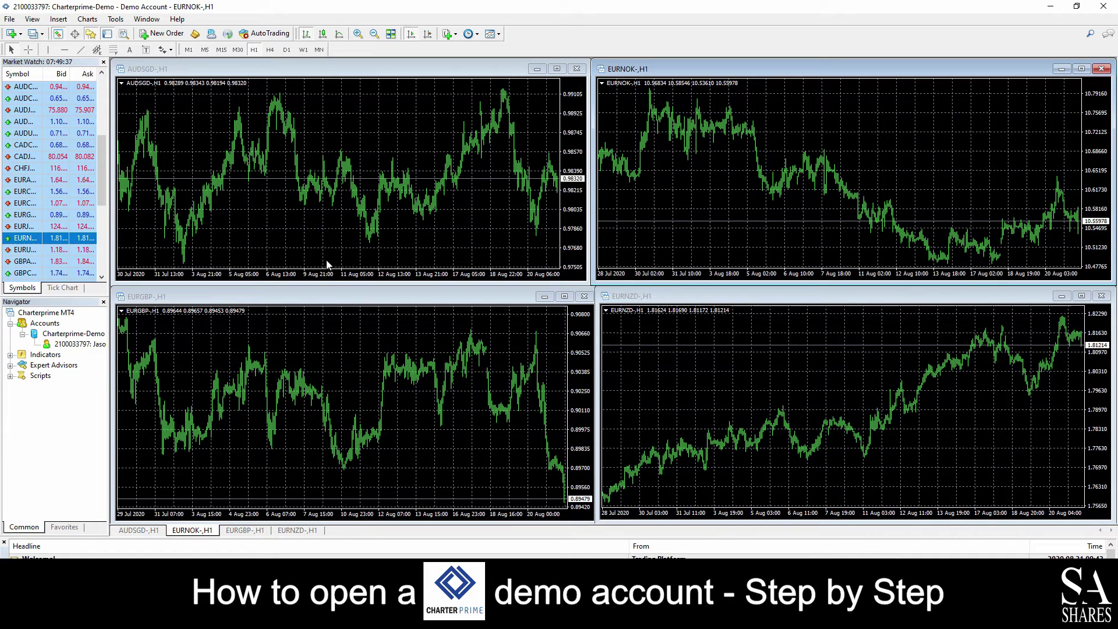
# Step: Switch the AUDSGD chart from line to candlestick display
pyautogui.click(333, 229)
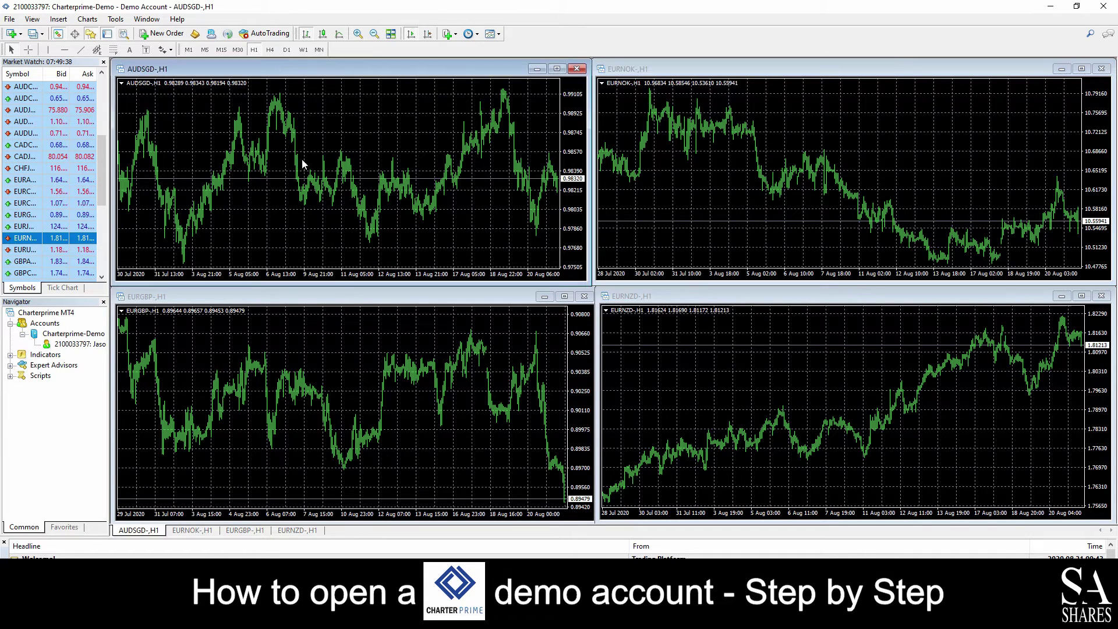
pyautogui.click(339, 34)
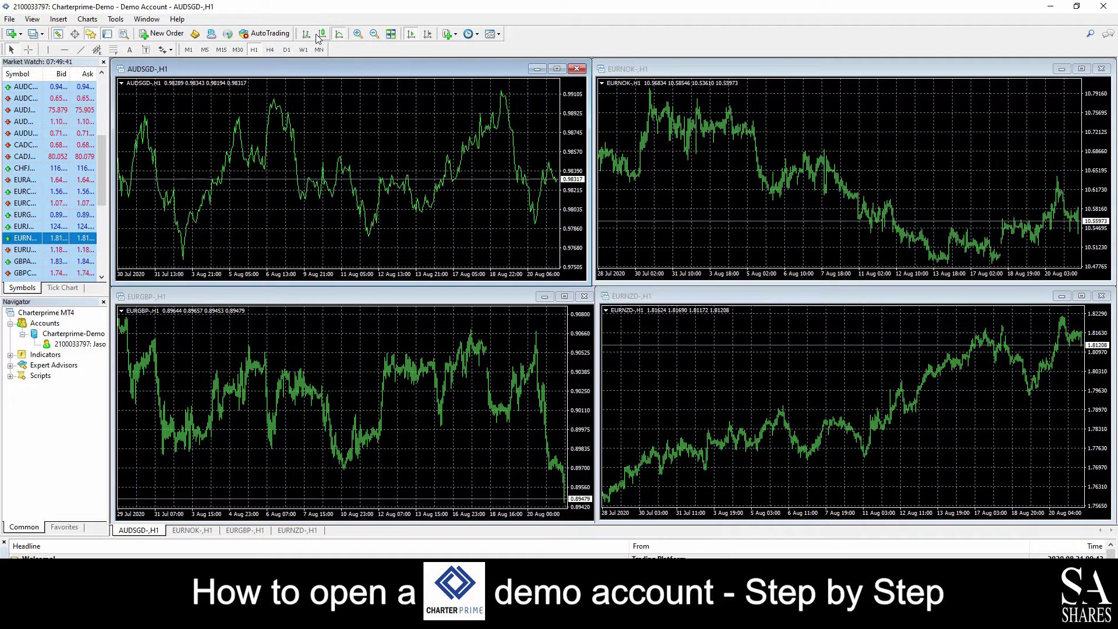
pyautogui.click(320, 36)
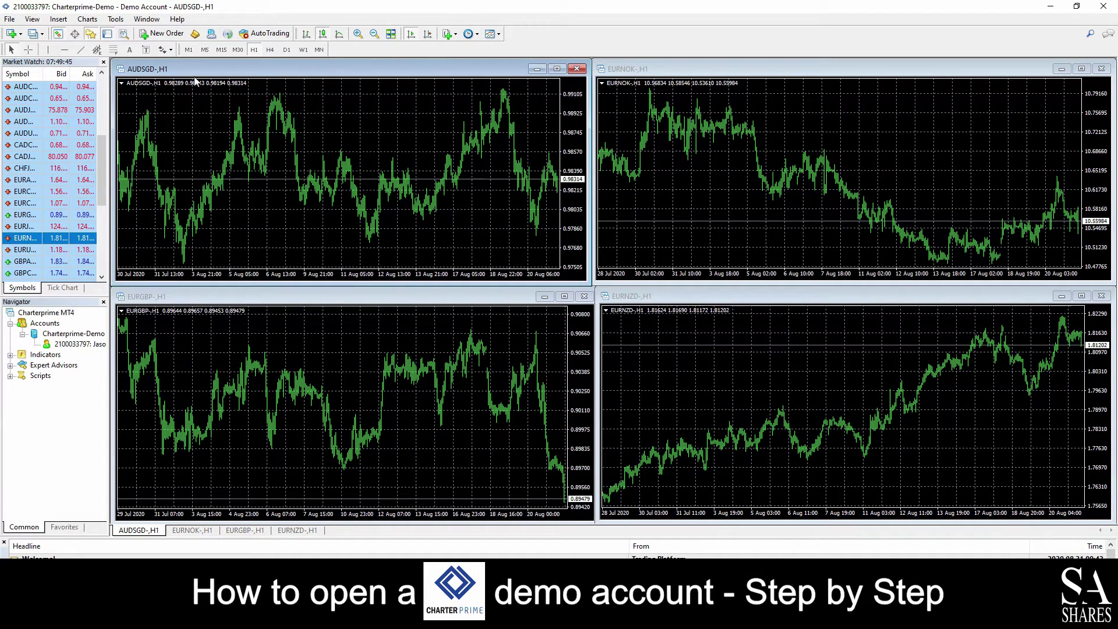
# Step: Adjust the AUDSGD zoom for wide candles and maximize the chart to fill the workspace
pyautogui.click(359, 34)
pyautogui.click(359, 35)
pyautogui.click(359, 35)
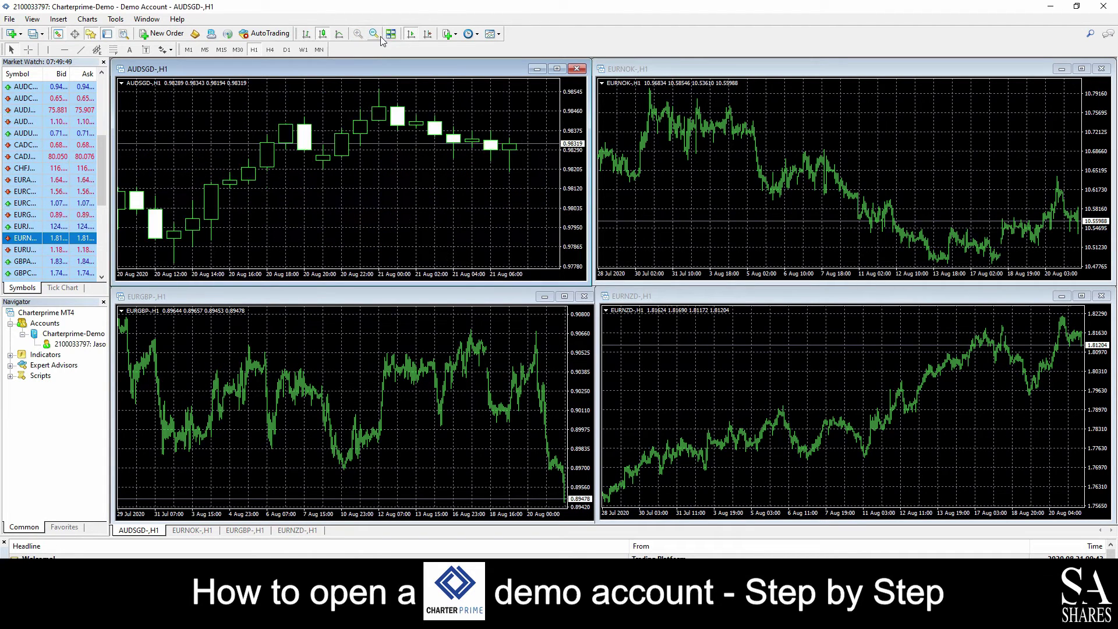
pyautogui.click(375, 34)
pyautogui.click(375, 34)
pyautogui.doubleClick(361, 37)
pyautogui.click(557, 69)
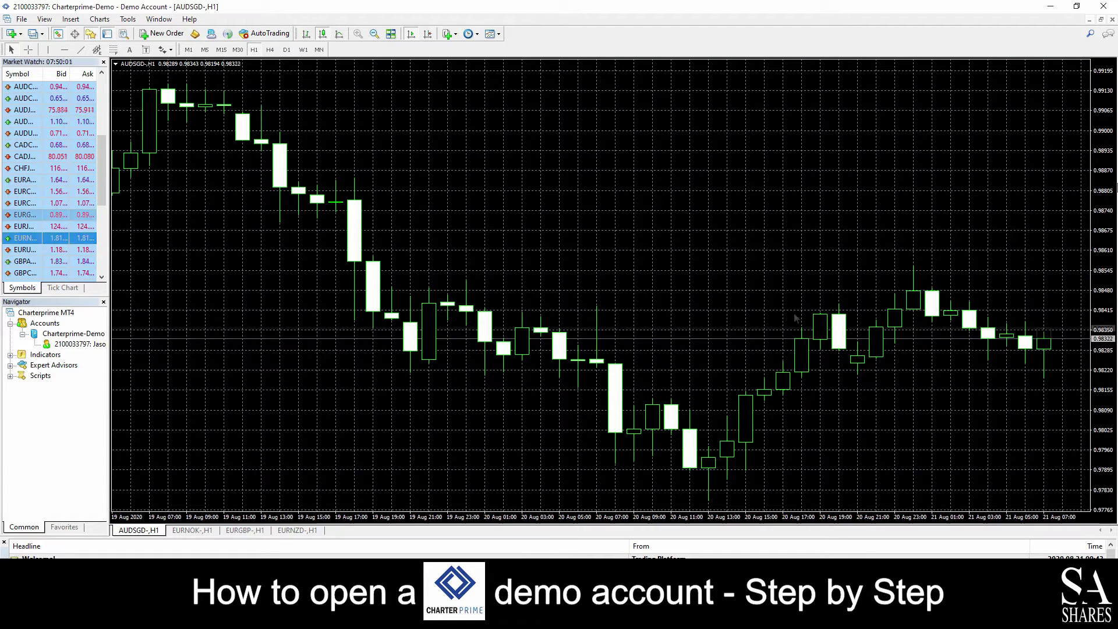
pyautogui.click(27, 216)
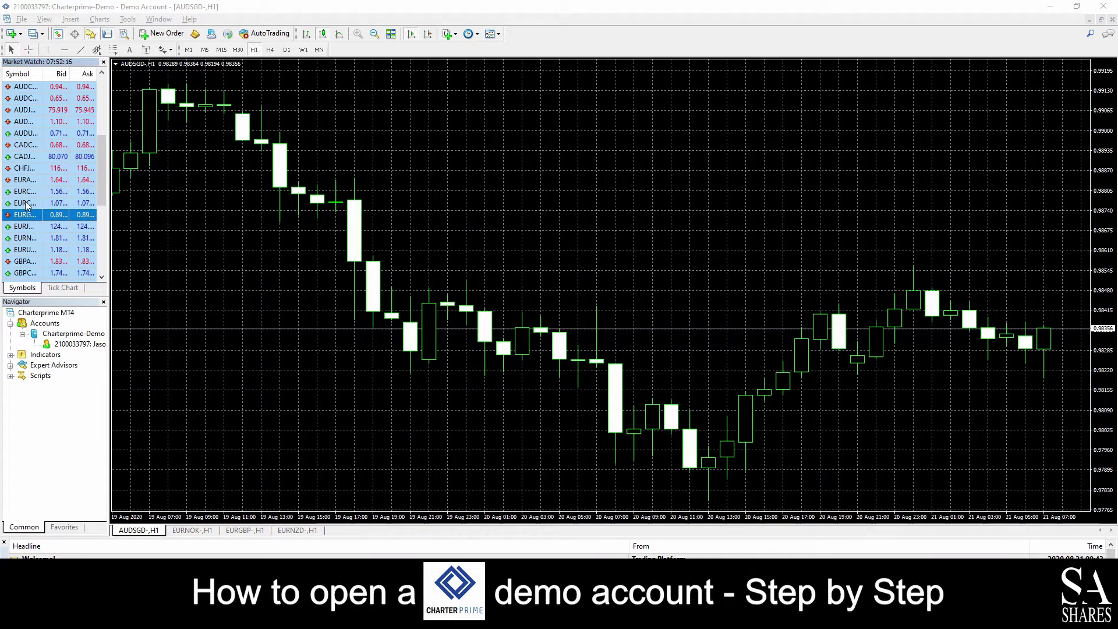
pyautogui.click(26, 204)
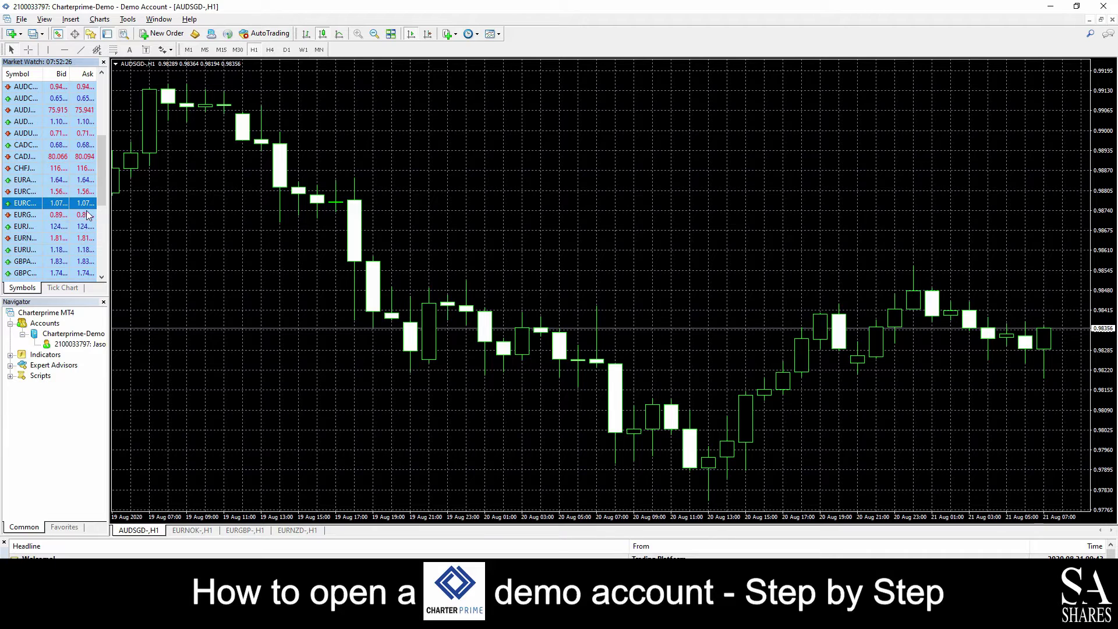
pyautogui.rightClick(19, 215)
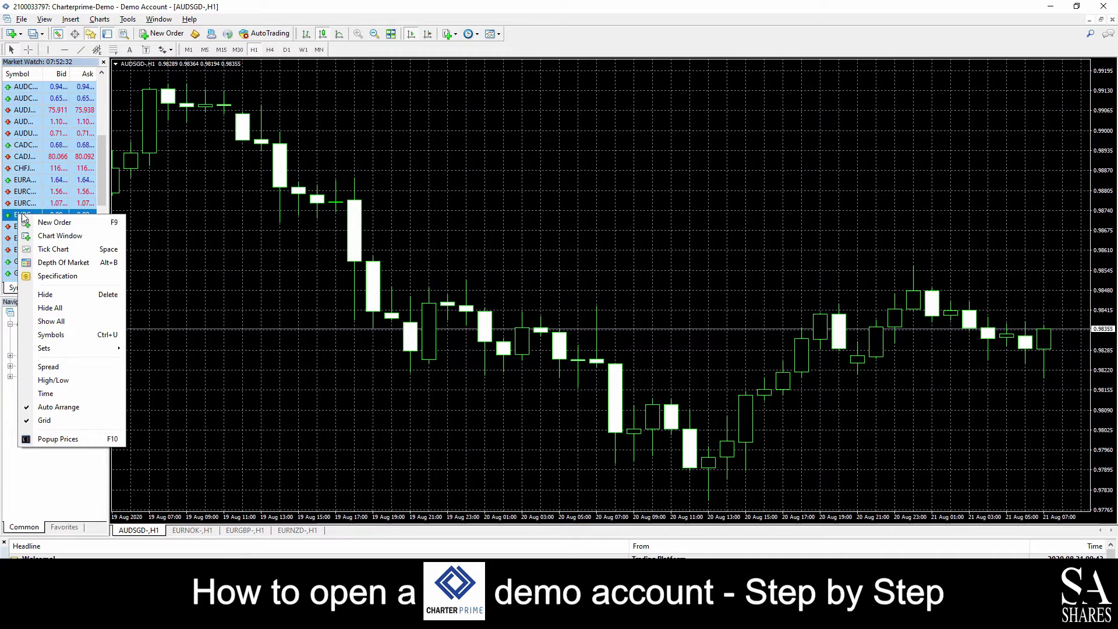
pyautogui.click(56, 222)
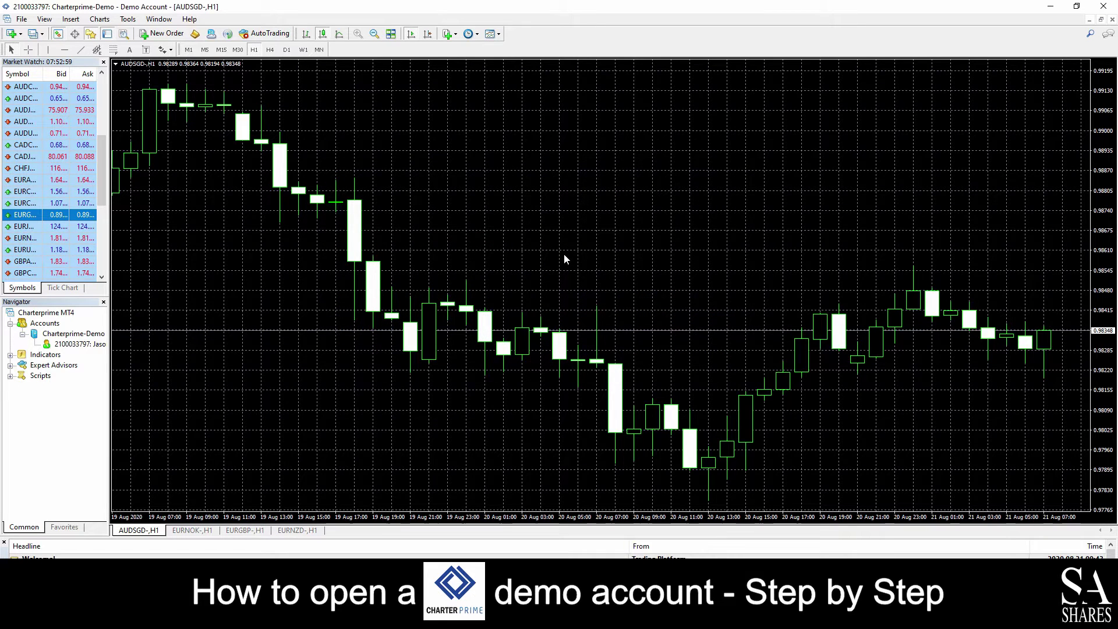
# Step: Open a new EURGBP chart from Market Watch and zoom in twice
pyautogui.rightClick(19, 216)
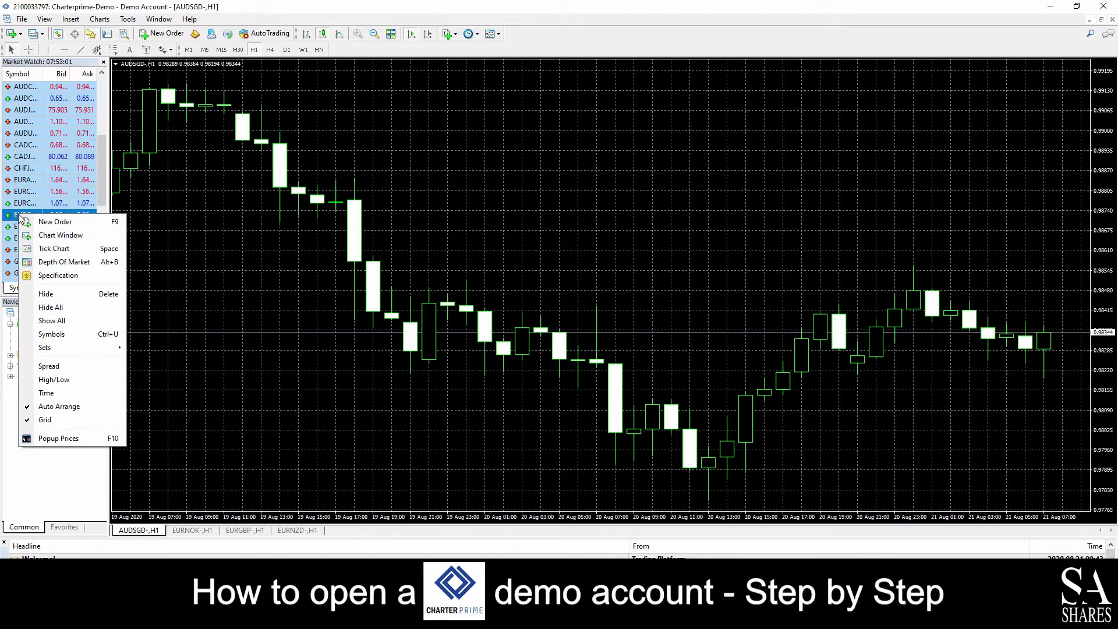
pyautogui.click(82, 237)
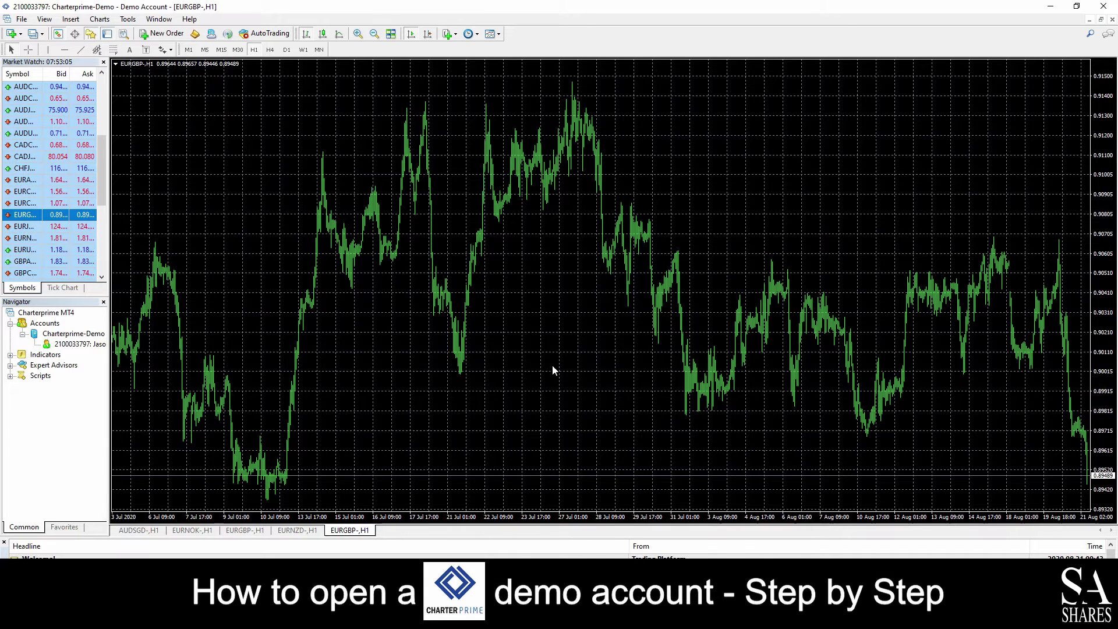
pyautogui.click(357, 34)
pyautogui.click(357, 34)
pyautogui.click(357, 33)
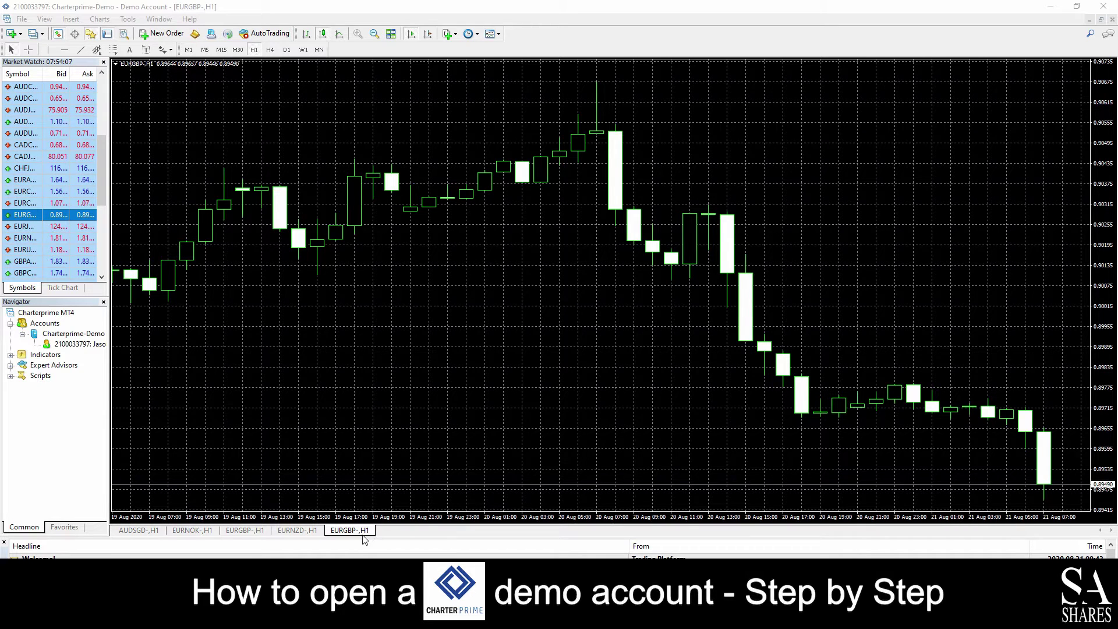
# Step: Cycle through the EURNZD, EURGBP, EURNOK and AUDSGD chart tabs, ending on the new EURGBP chart
pyautogui.click(301, 532)
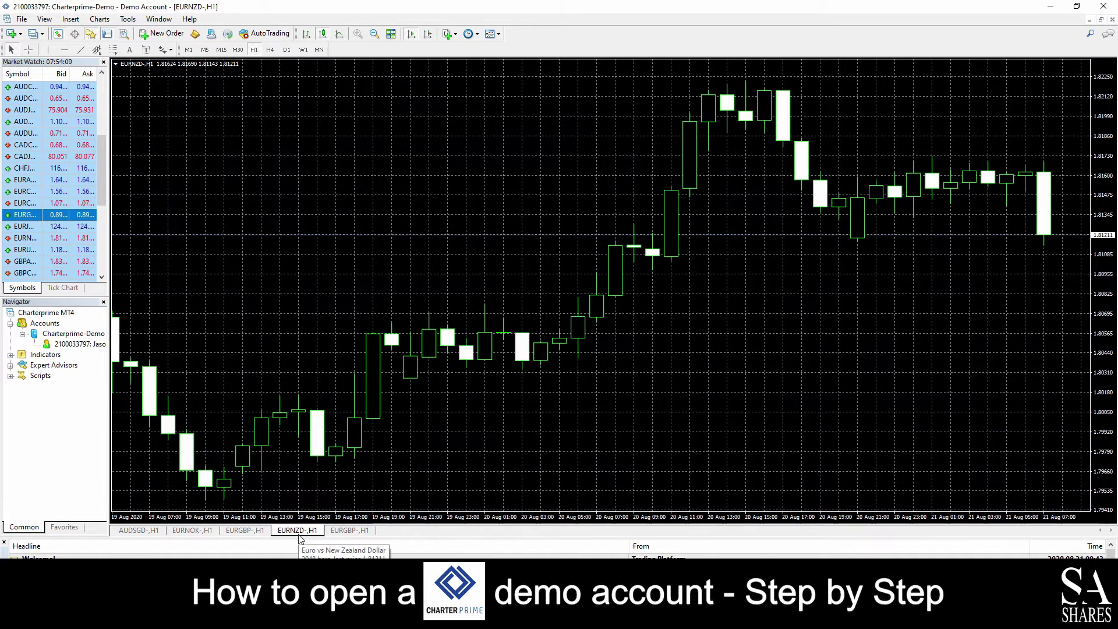
pyautogui.click(246, 531)
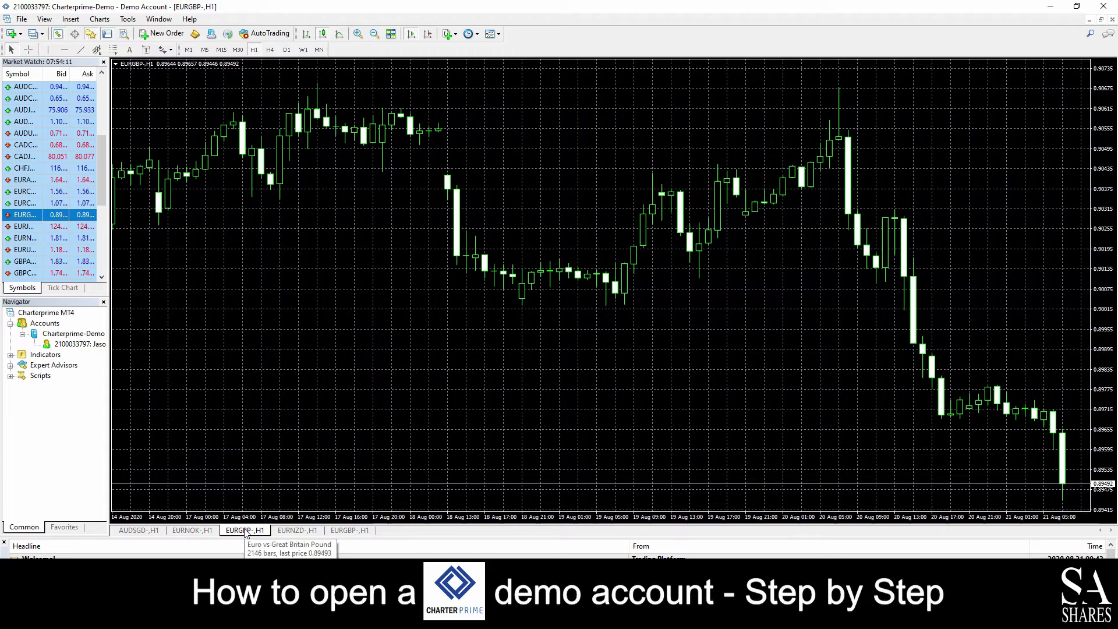
pyautogui.click(184, 531)
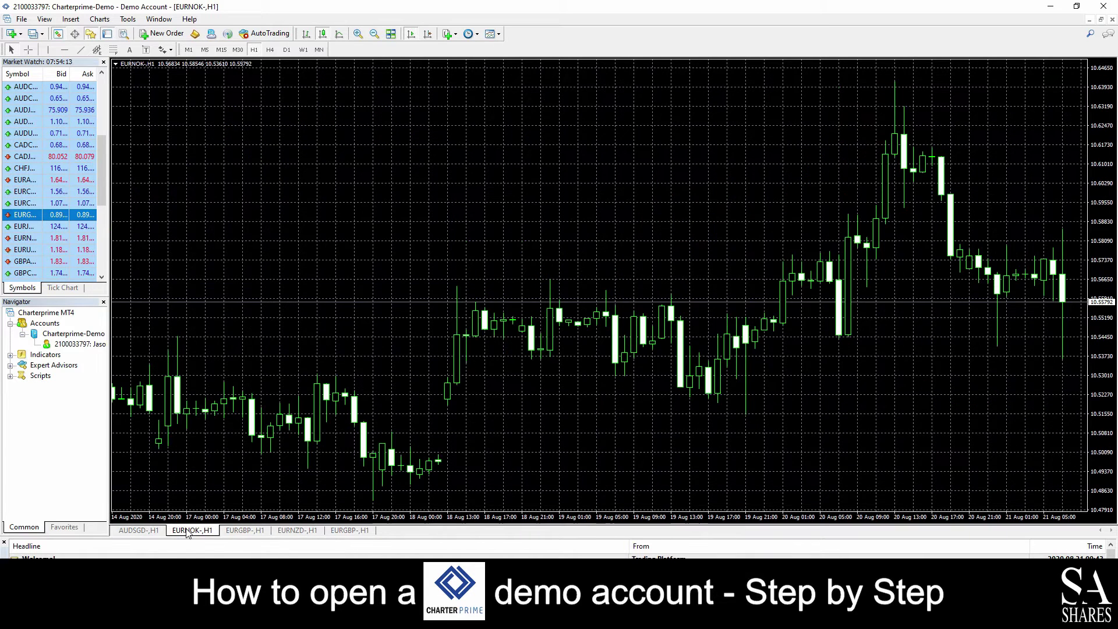
pyautogui.click(140, 531)
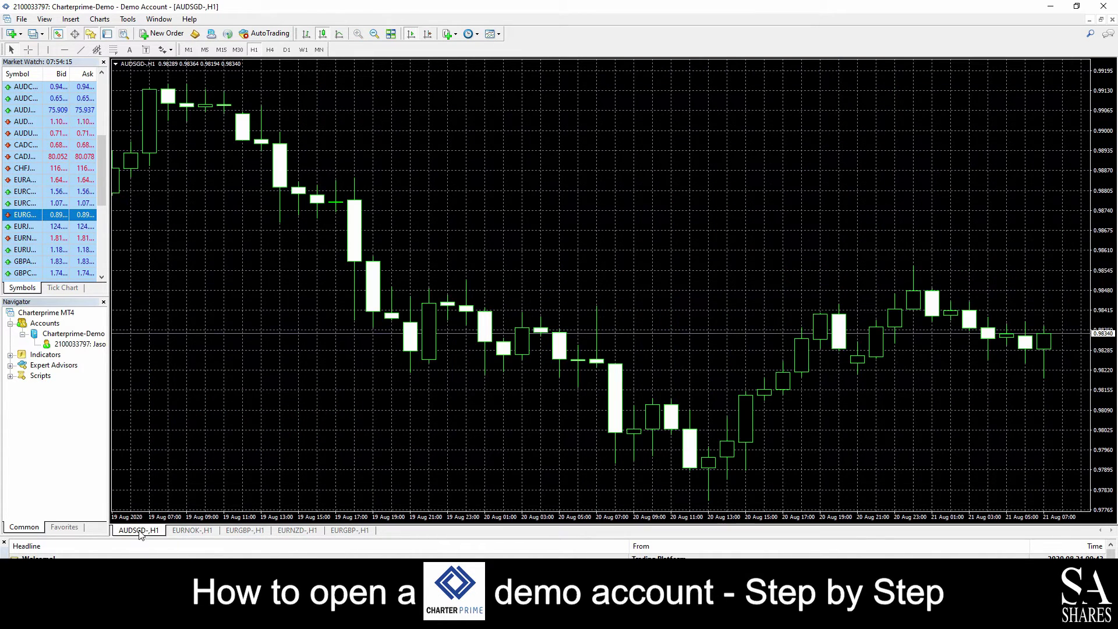
pyautogui.click(360, 537)
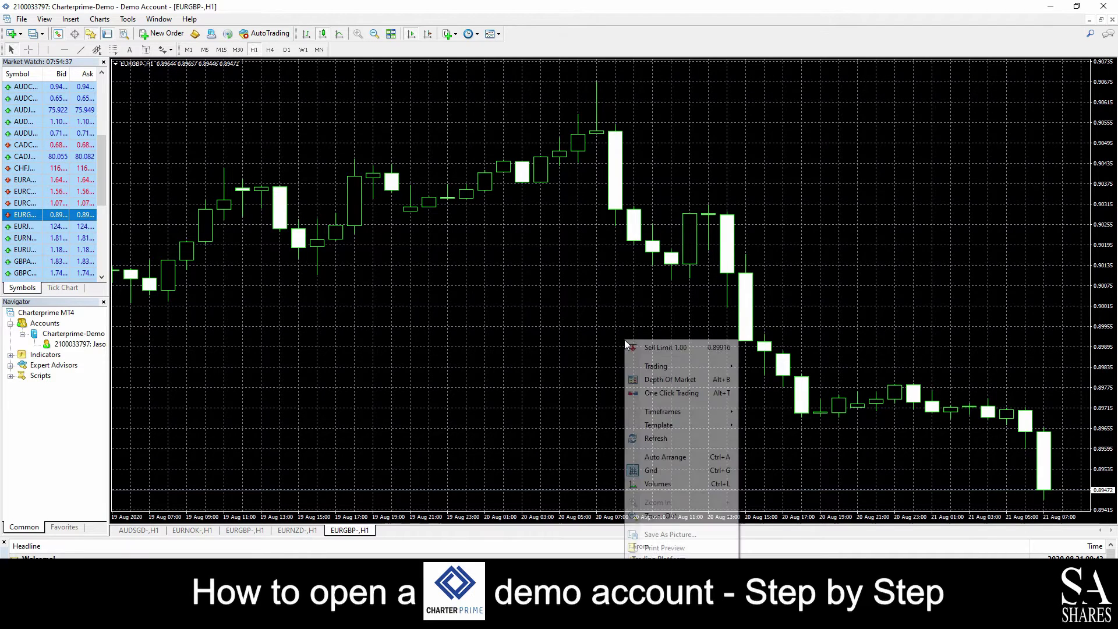
# Step: Enable One Click Trading on the EURGBP chart from its context menu
pyautogui.rightClick(626, 343)
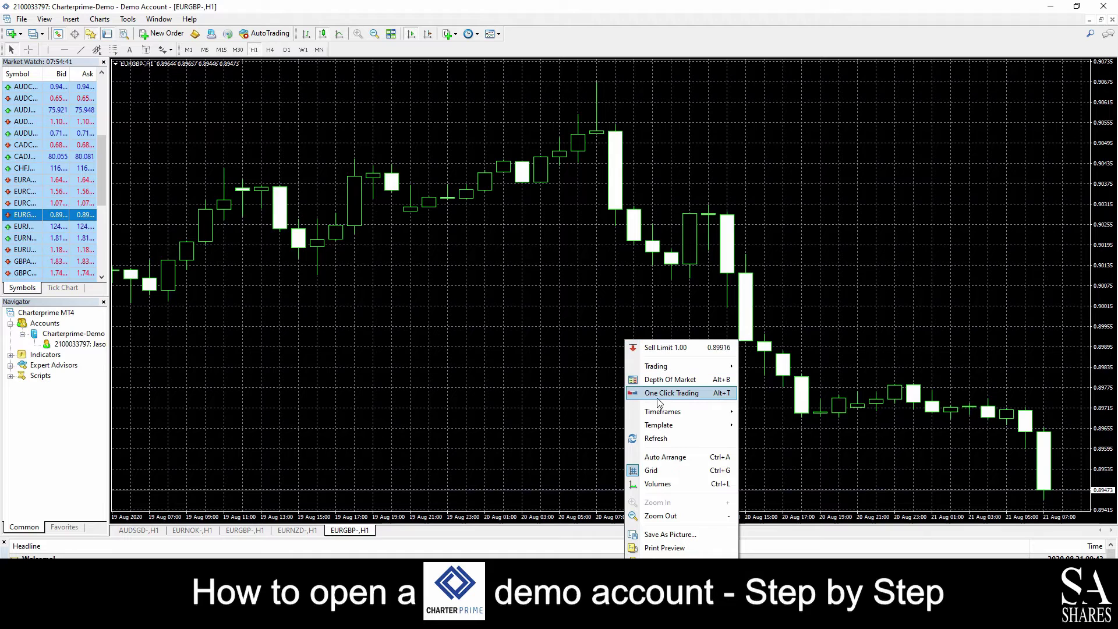
pyautogui.click(706, 401)
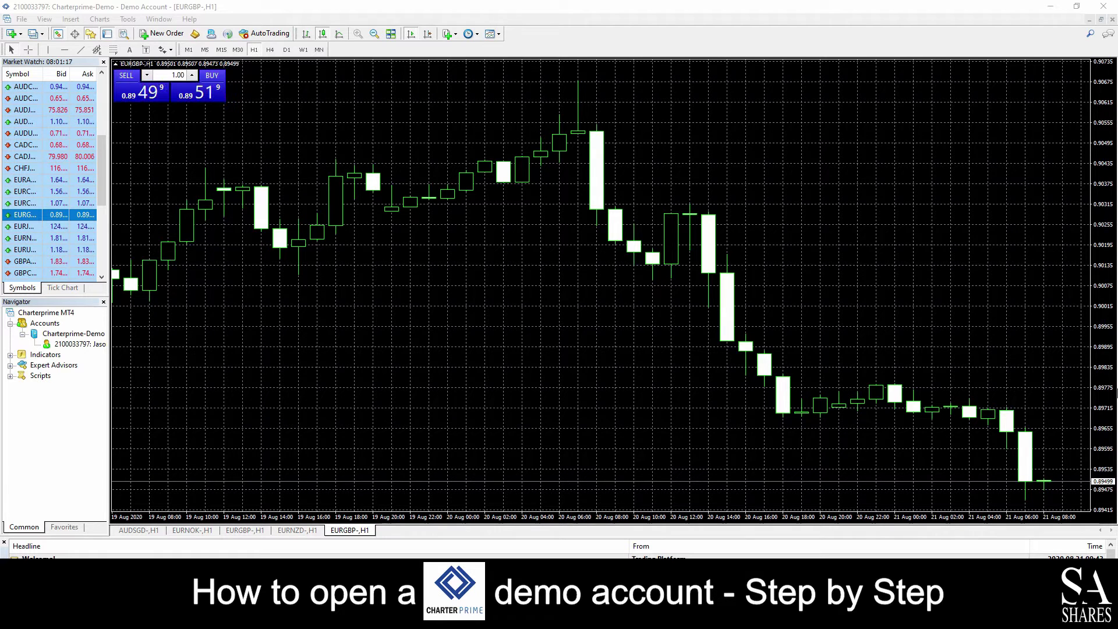
# Step: Open Help Topics to show the Client Terminal User Guide
pyautogui.click(189, 19)
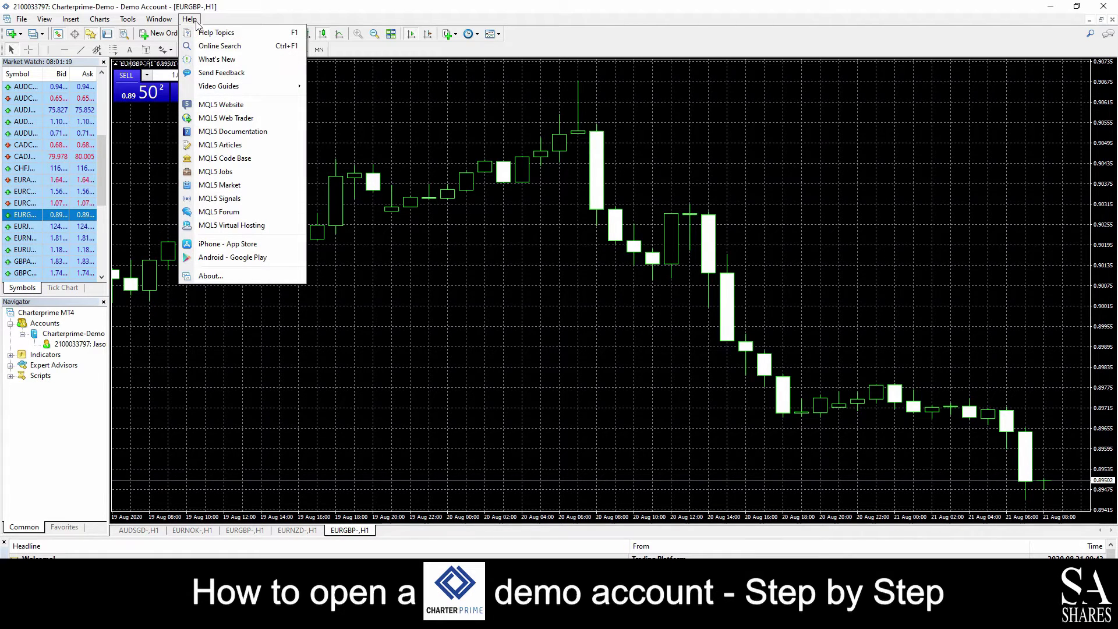
pyautogui.moveTo(218, 87)
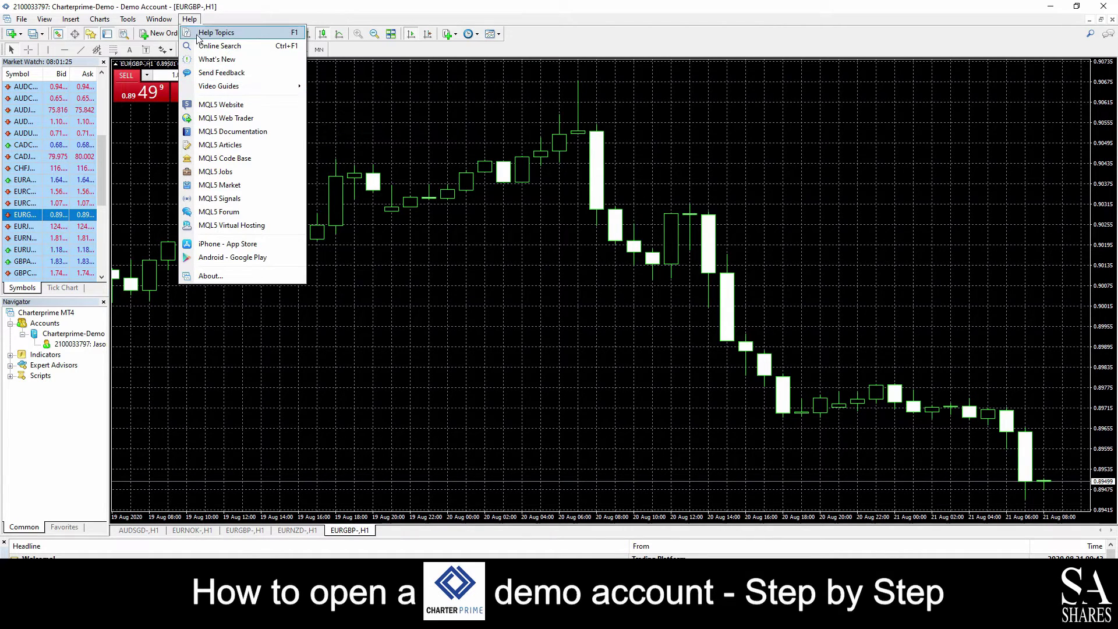
pyautogui.click(277, 41)
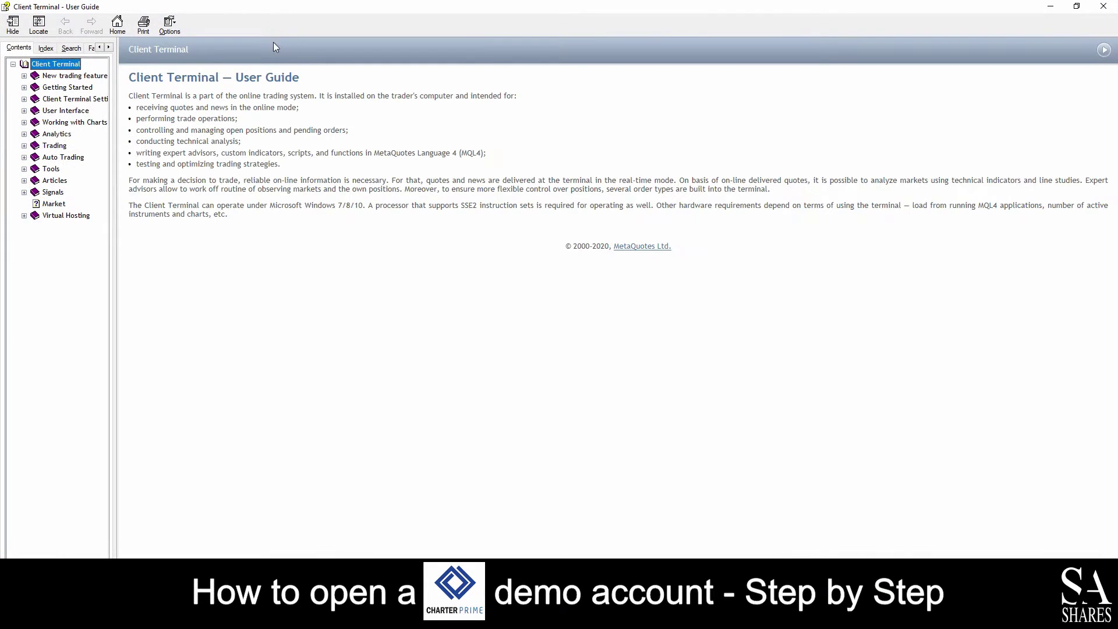